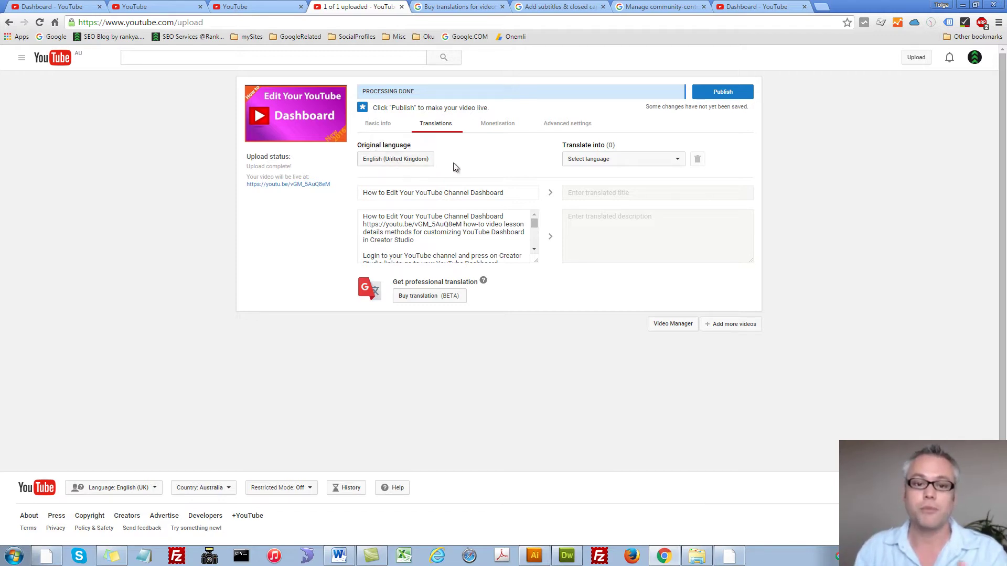
# Browse the Upload defaults Video language list unchanged, then return to the '1 of 1 uploaded' tab
pyautogui.click(236, 7)
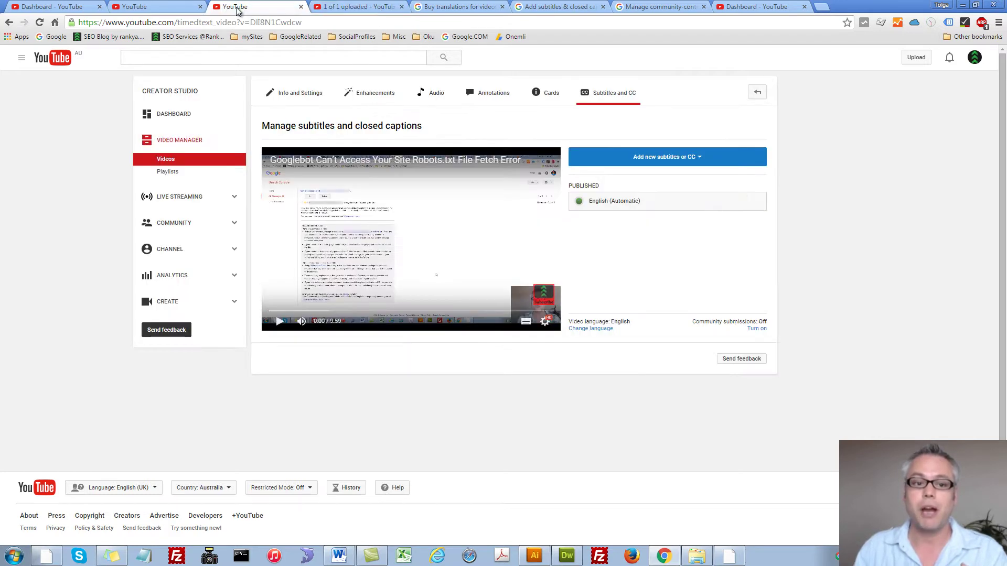
pyautogui.click(197, 13)
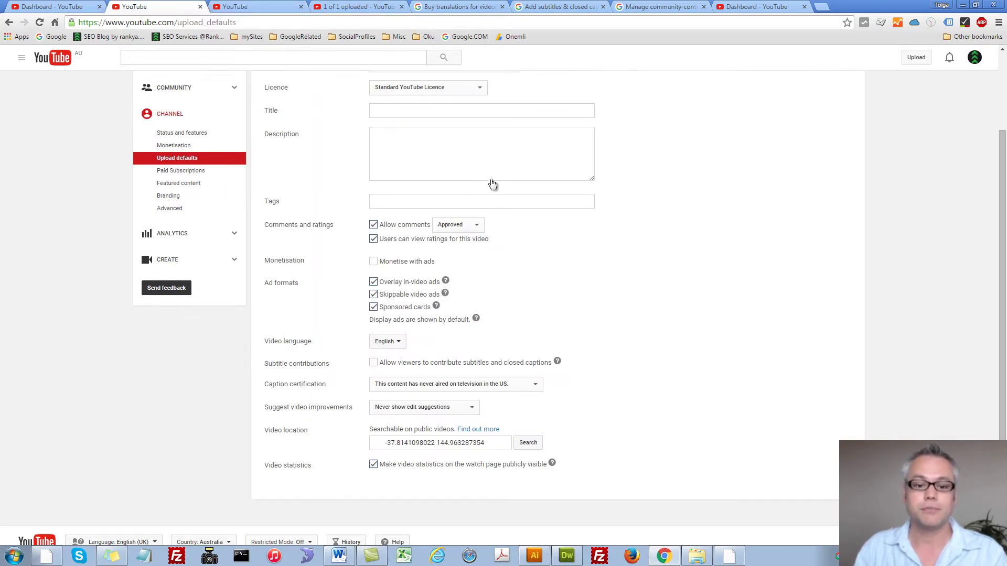
pyautogui.scroll(2, 238, 206)
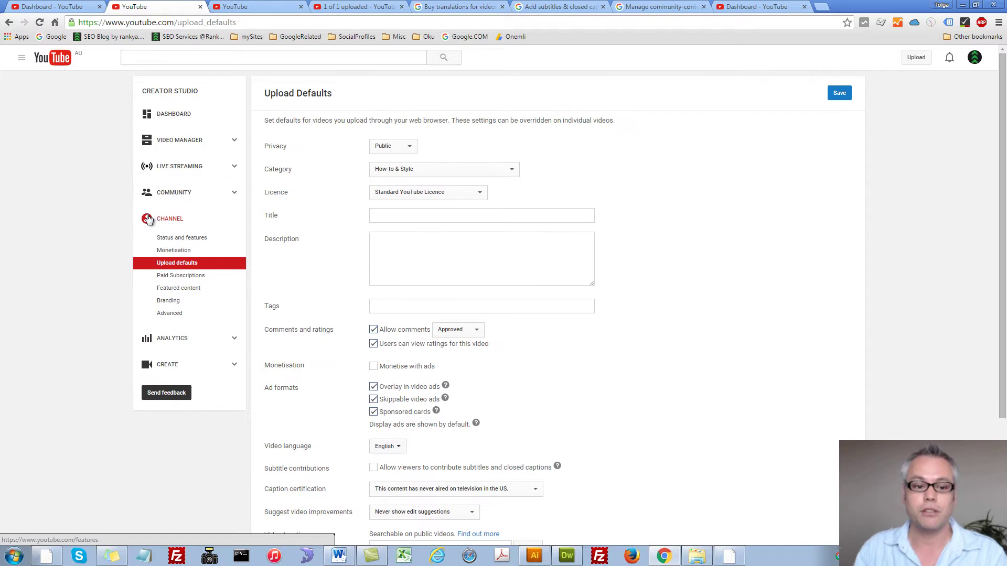
pyautogui.scroll(-2, 449, 287)
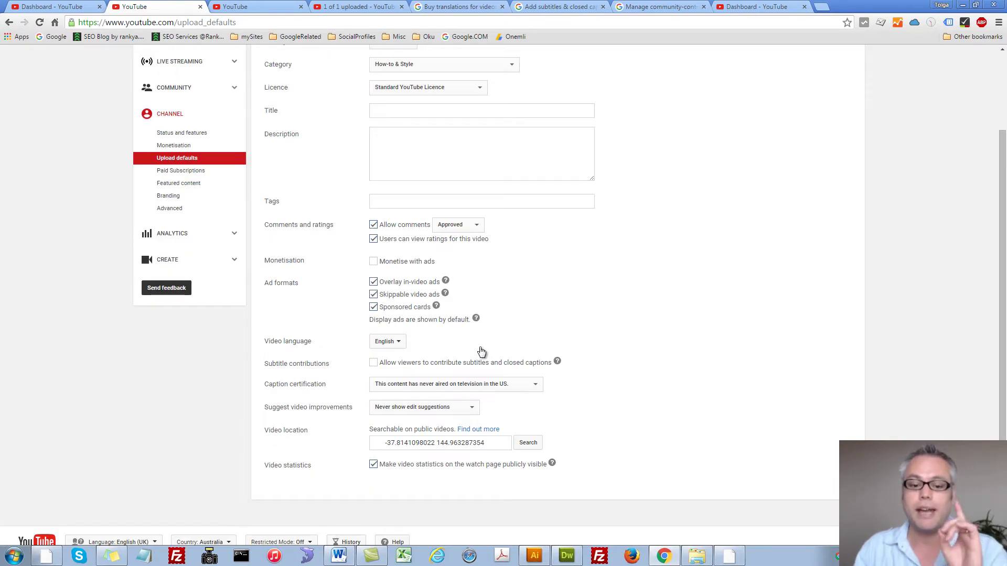
pyautogui.click(403, 345)
pyautogui.click(406, 396)
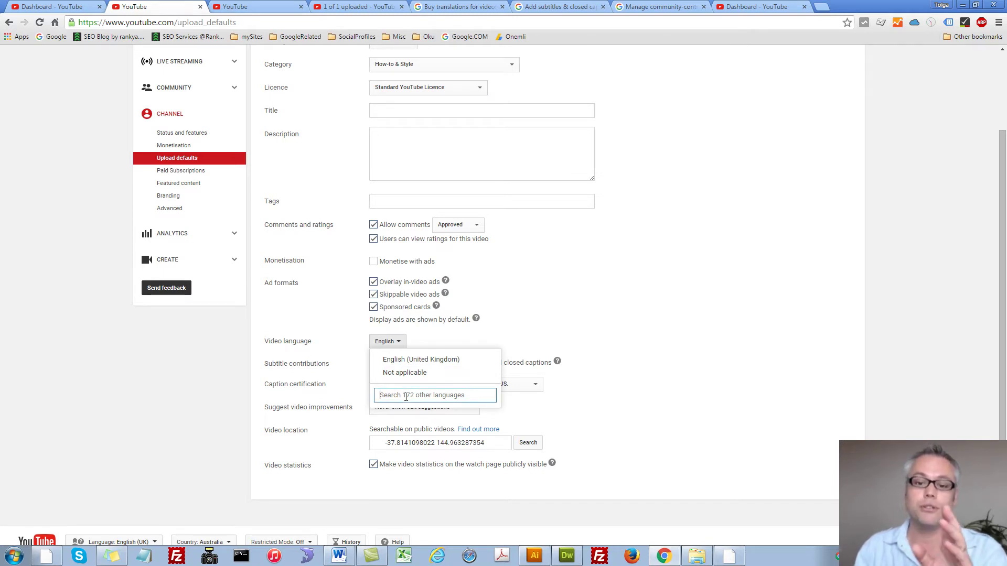
pyautogui.click(587, 300)
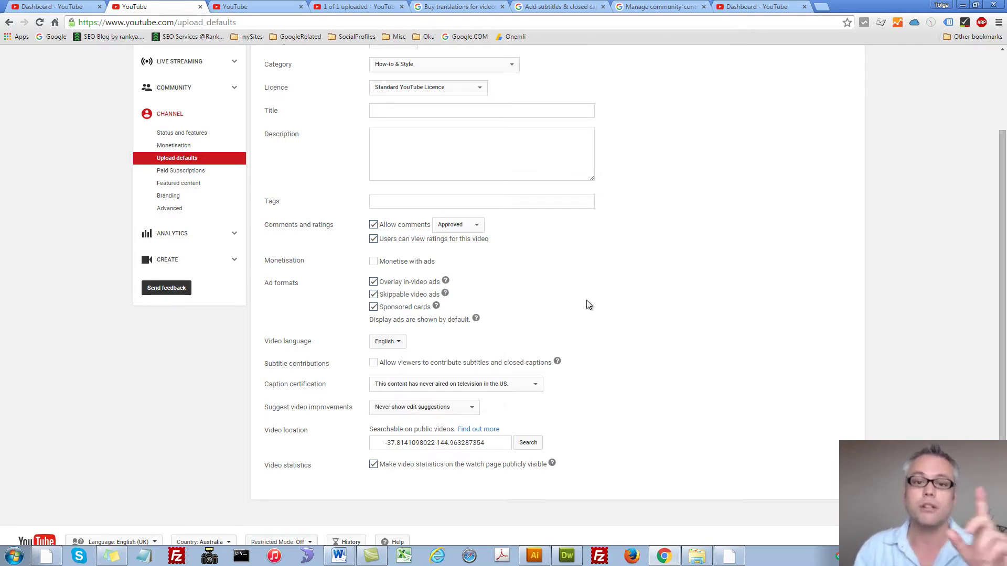
pyautogui.click(324, 7)
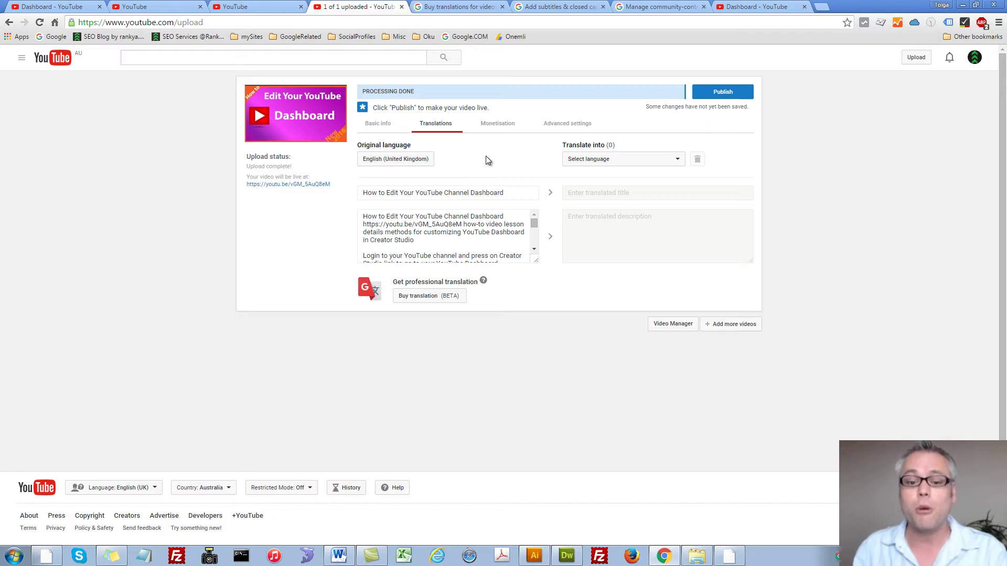
# Add Chinese as a new translation language, found by searching 'ch'
pyautogui.click(677, 162)
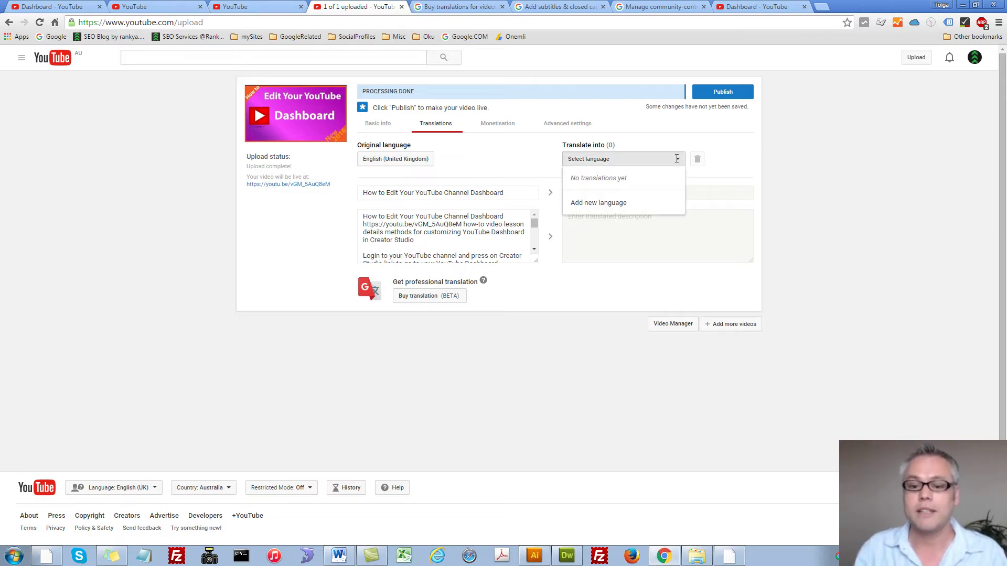
pyautogui.click(591, 203)
pyautogui.click(478, 291)
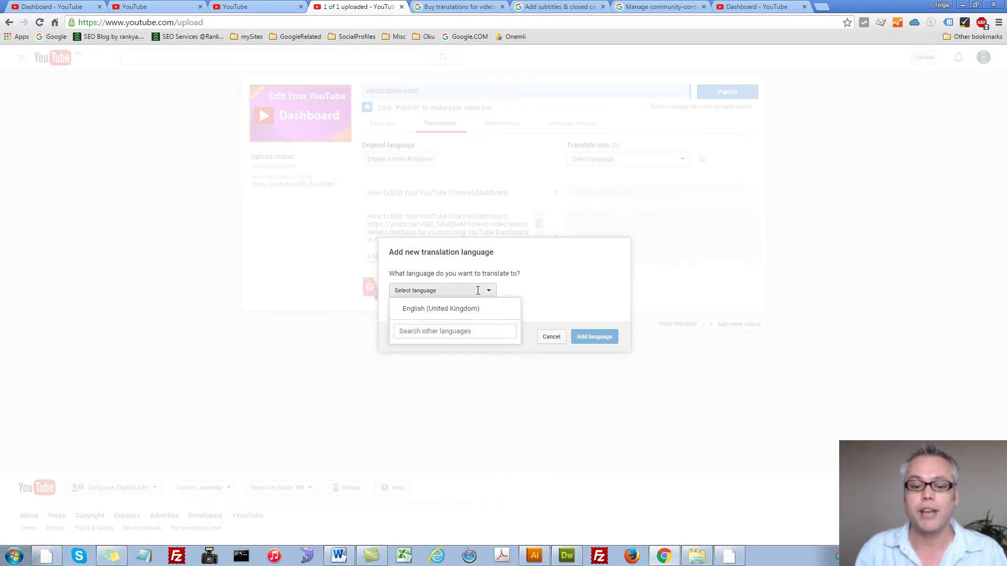
pyautogui.click(423, 331)
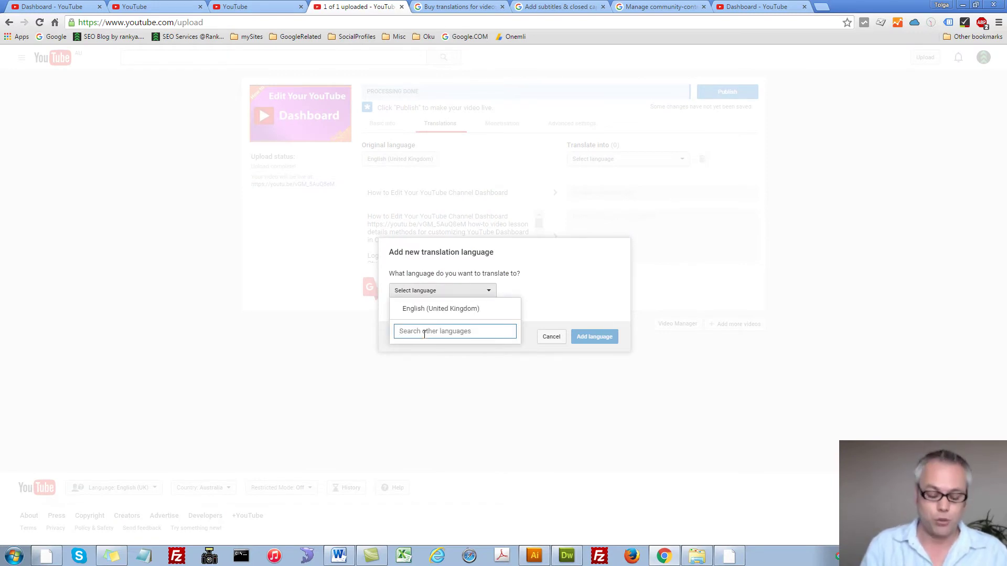
pyautogui.write('ch')
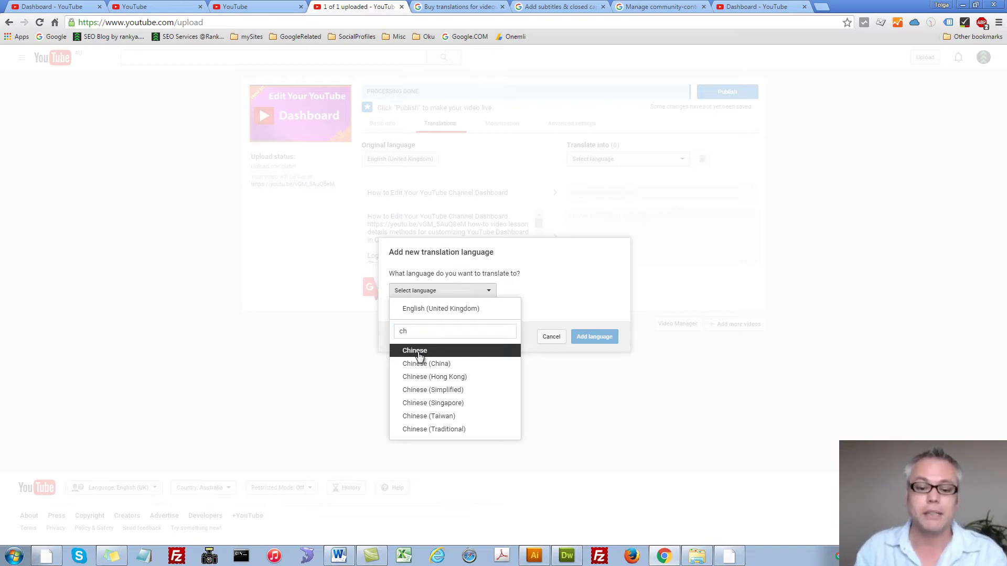
pyautogui.click(418, 351)
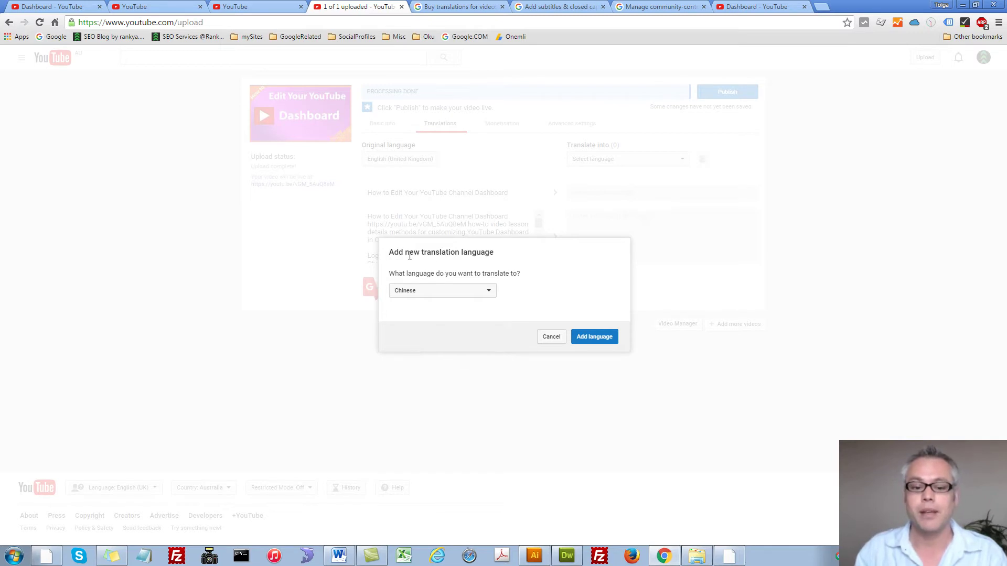
pyautogui.moveTo(405, 254); pyautogui.dragTo(483, 257)
pyautogui.click(487, 257)
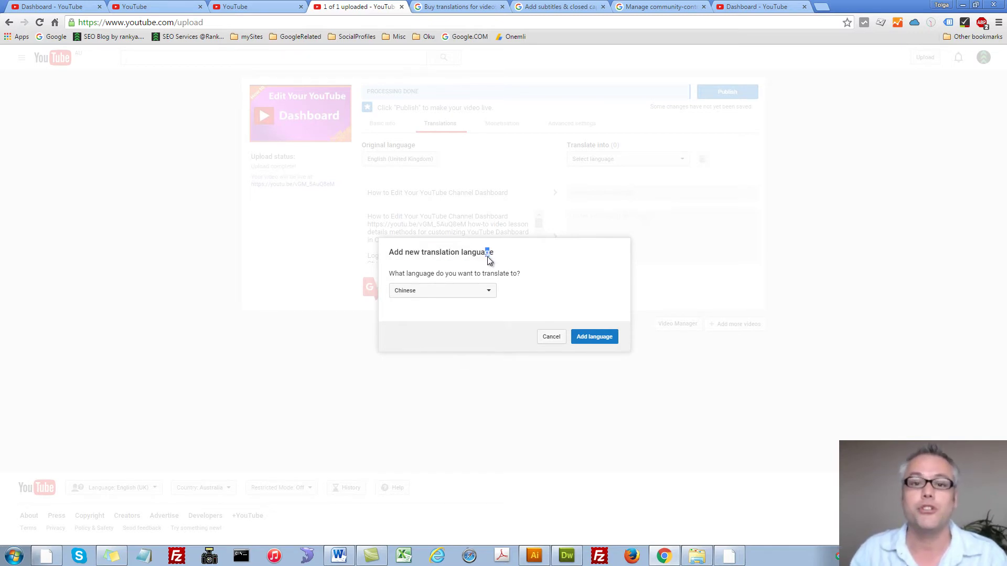
pyautogui.click(589, 336)
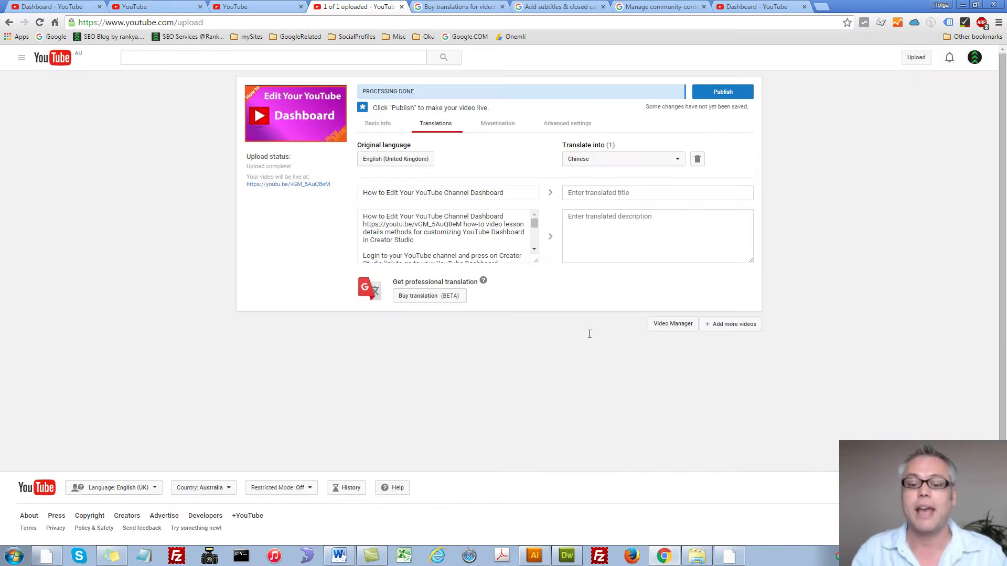
# Select the original title text, then start a Buy translation (BETA) order
pyautogui.click(583, 195)
pyautogui.moveTo(509, 192); pyautogui.dragTo(353, 199)
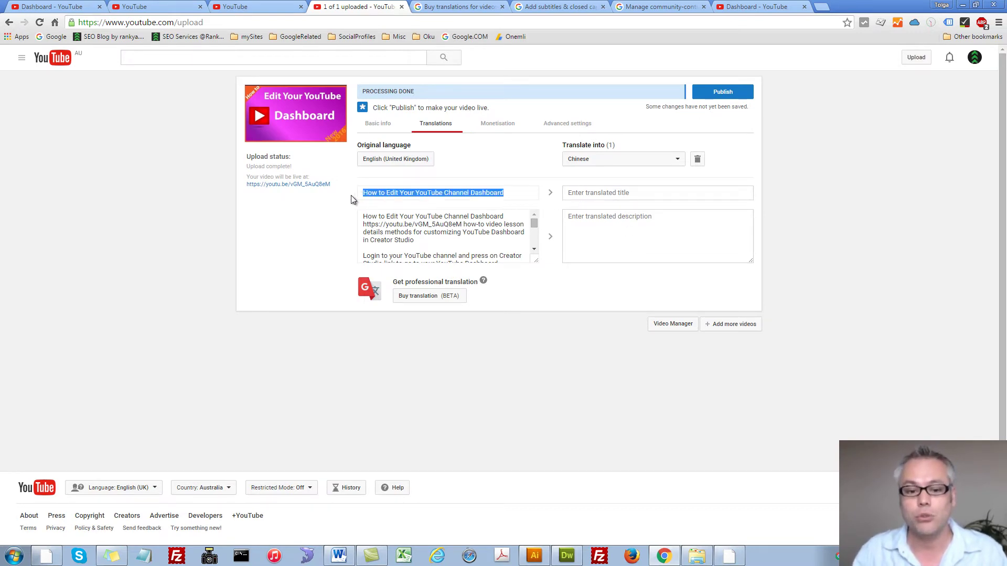
pyautogui.click(604, 195)
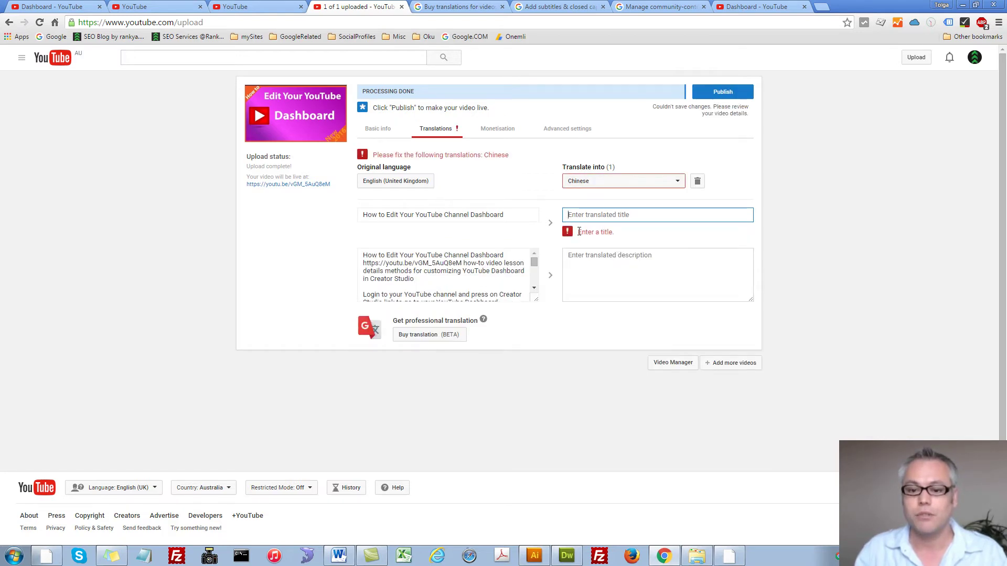
pyautogui.doubleClick(394, 216)
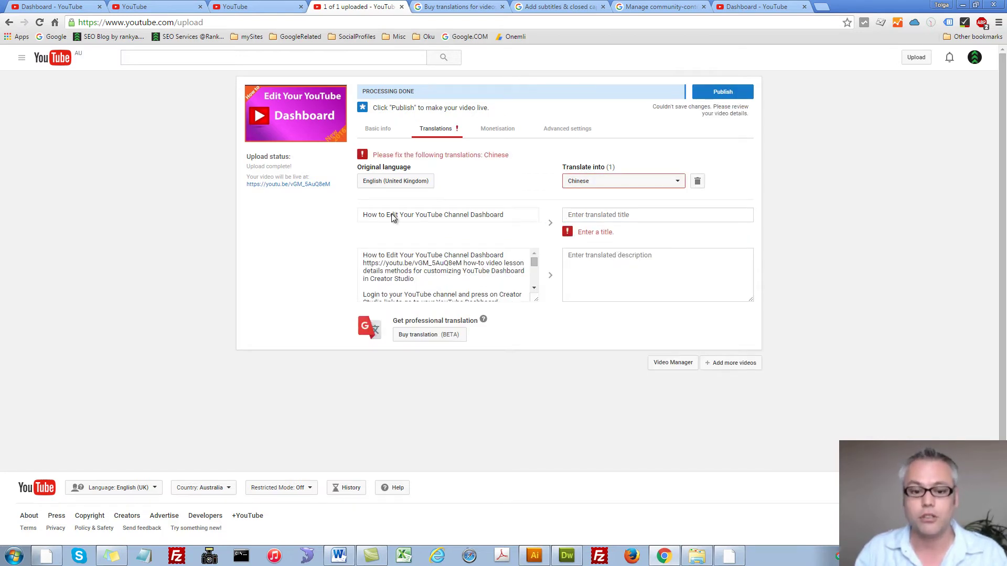
pyautogui.click(393, 216)
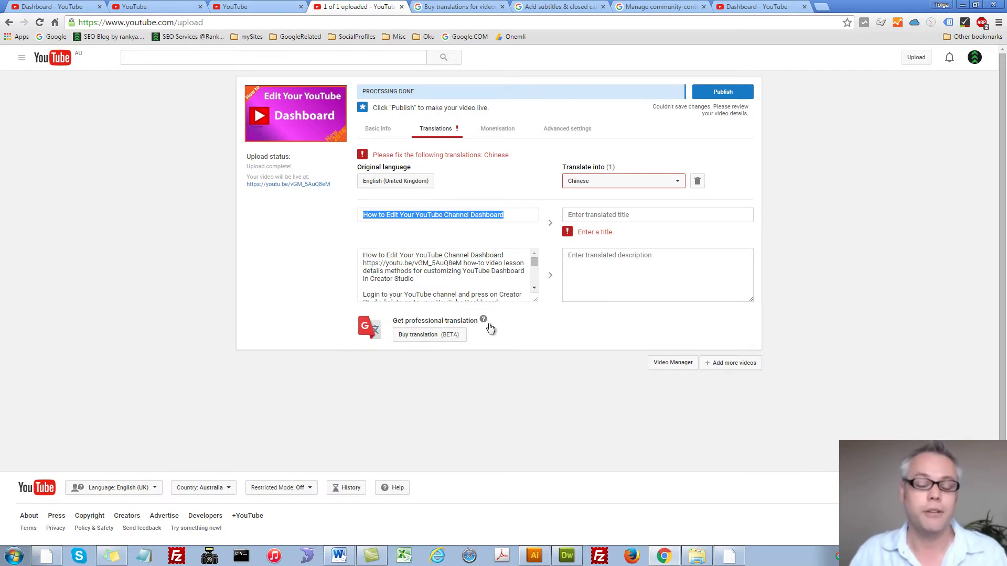
pyautogui.click(429, 339)
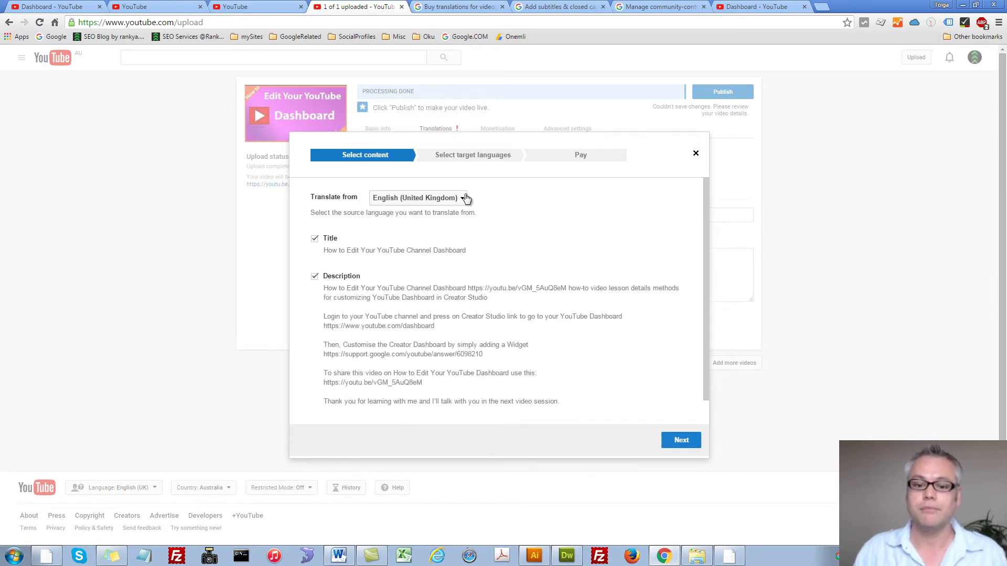
# Keep English (United Kingdom) as source and tick Chinese (Traditional) as the only target
pyautogui.click(464, 198)
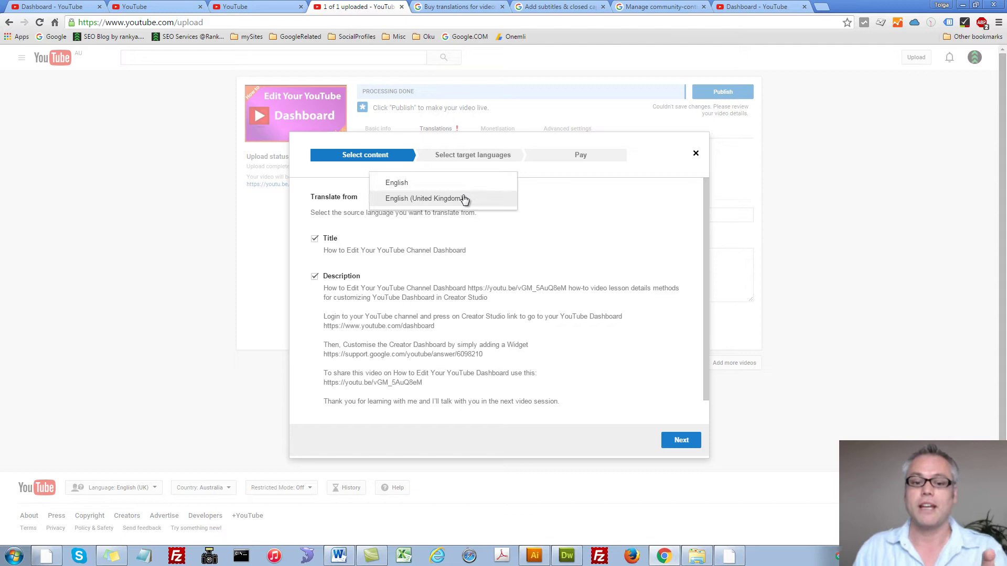
pyautogui.click(352, 253)
pyautogui.scroll(-1, 341, 291)
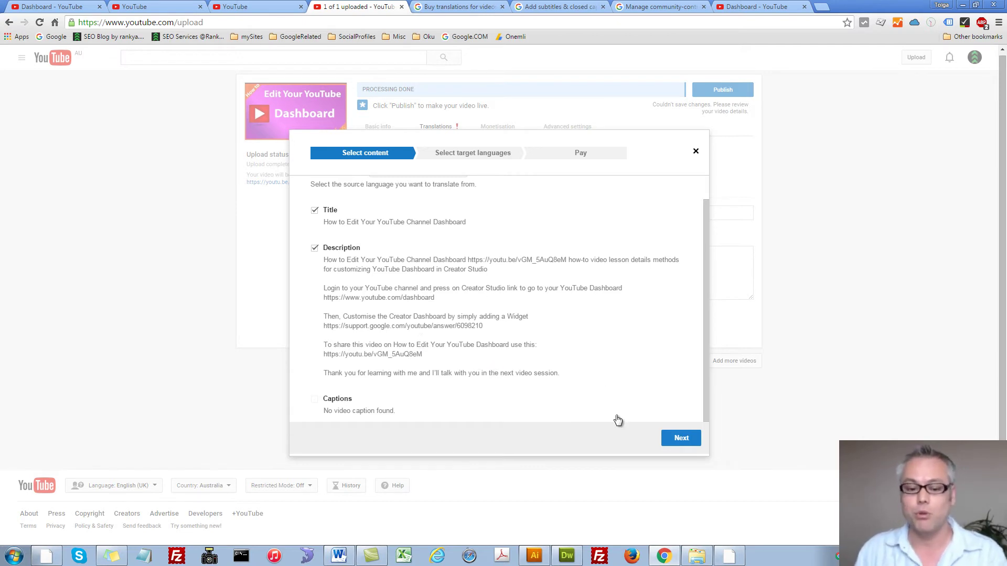
pyautogui.click(681, 437)
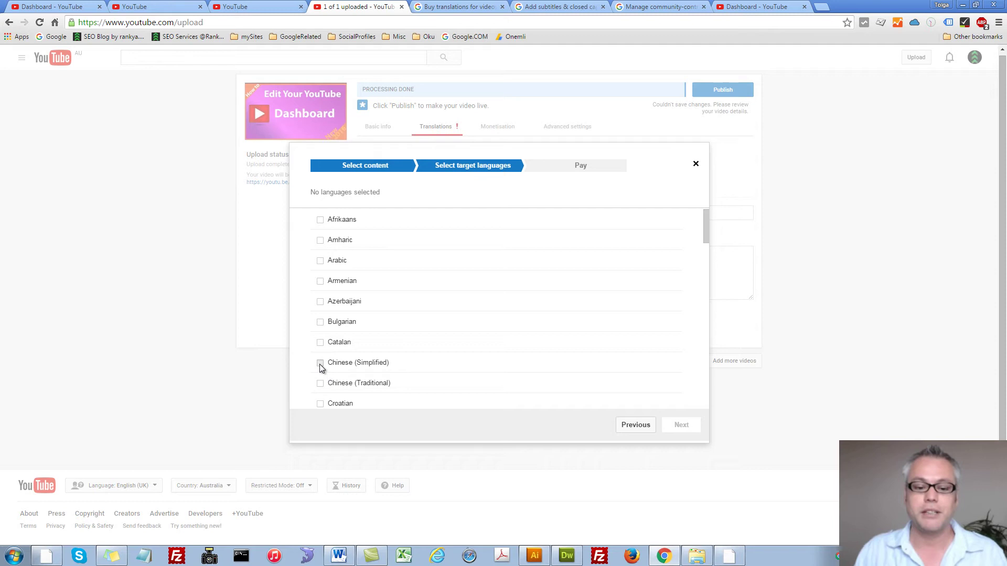
pyautogui.click(321, 383)
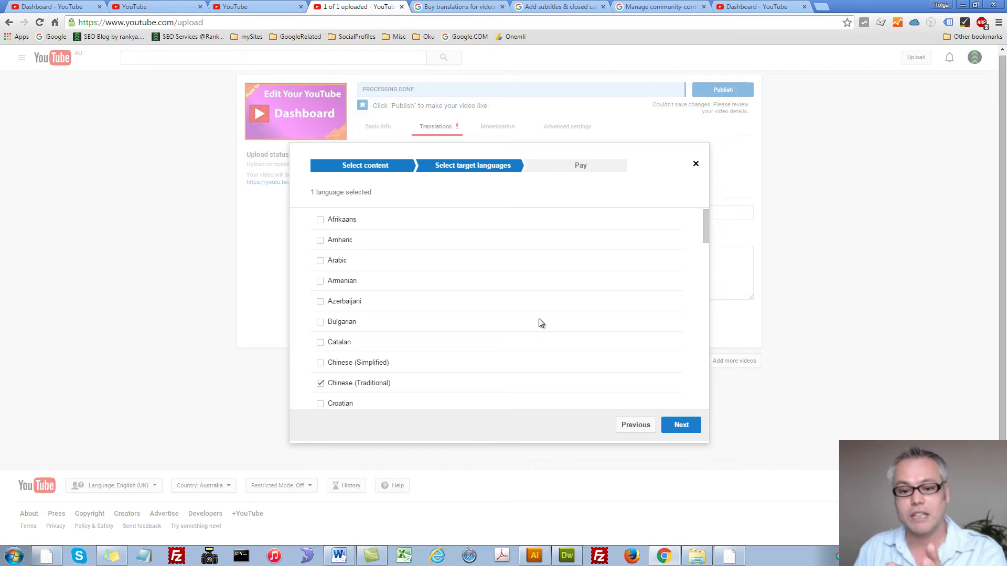
# Reach the Pay step, go back one step, and close the Buy translation dialog unpaid
pyautogui.click(675, 427)
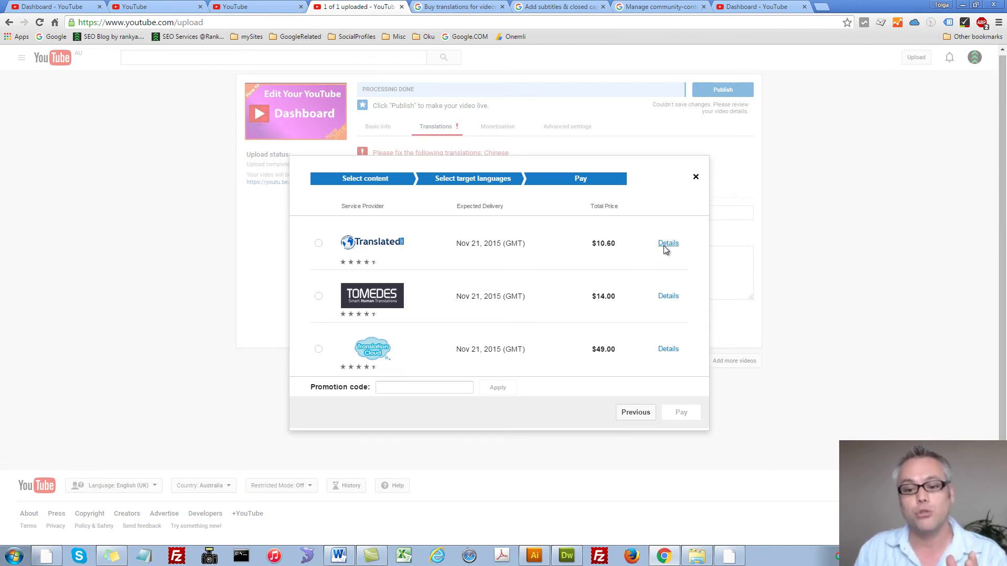
pyautogui.click(634, 412)
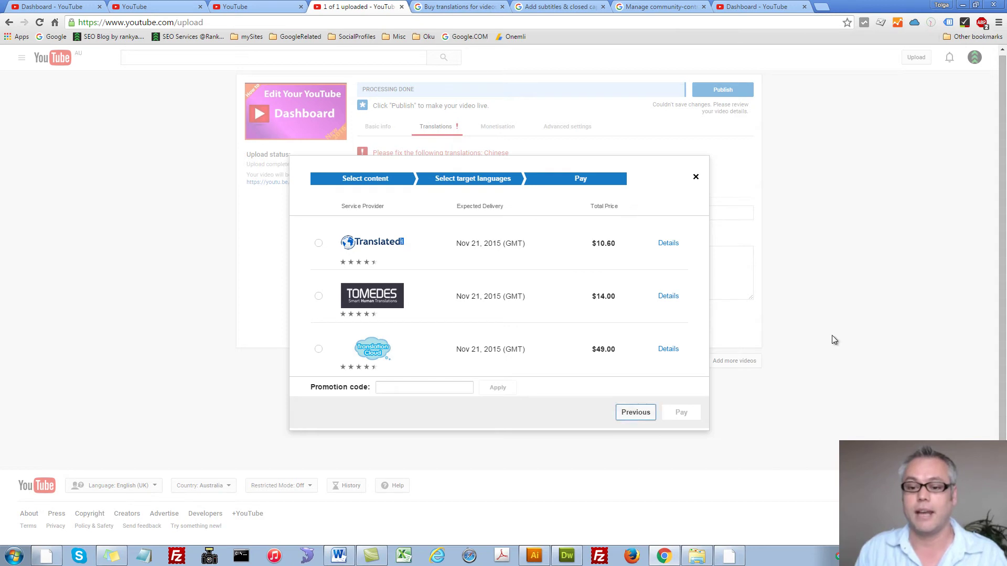
pyautogui.click(696, 178)
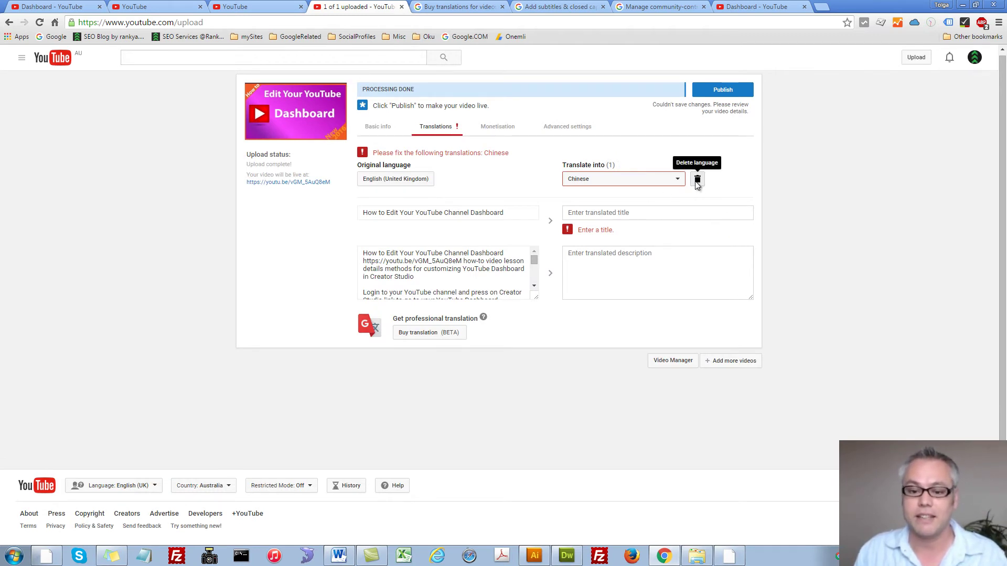
# Delete Chinese from Translate into, then click around the title and description text
pyautogui.click(697, 180)
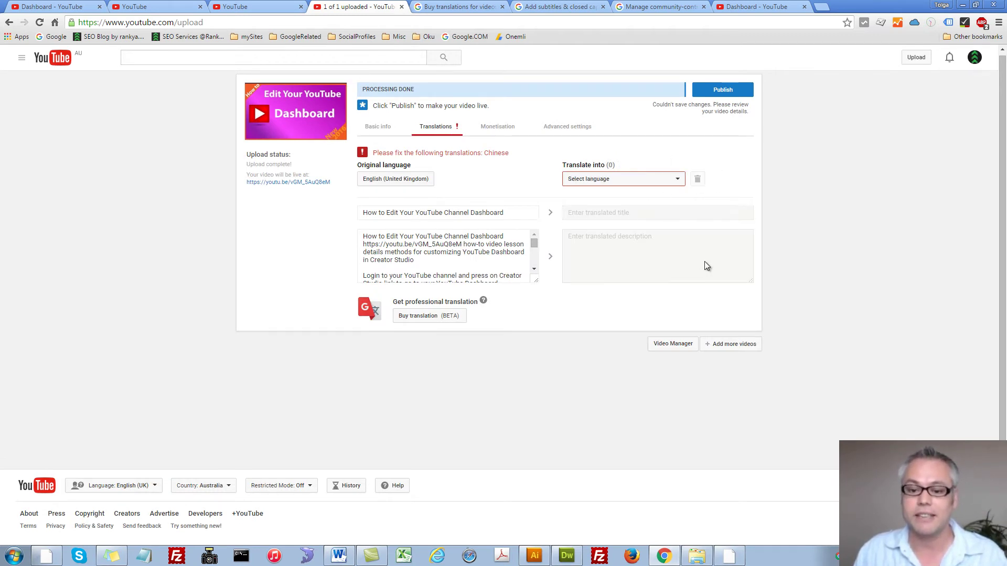
pyautogui.doubleClick(469, 201)
pyautogui.tripleClick(469, 196)
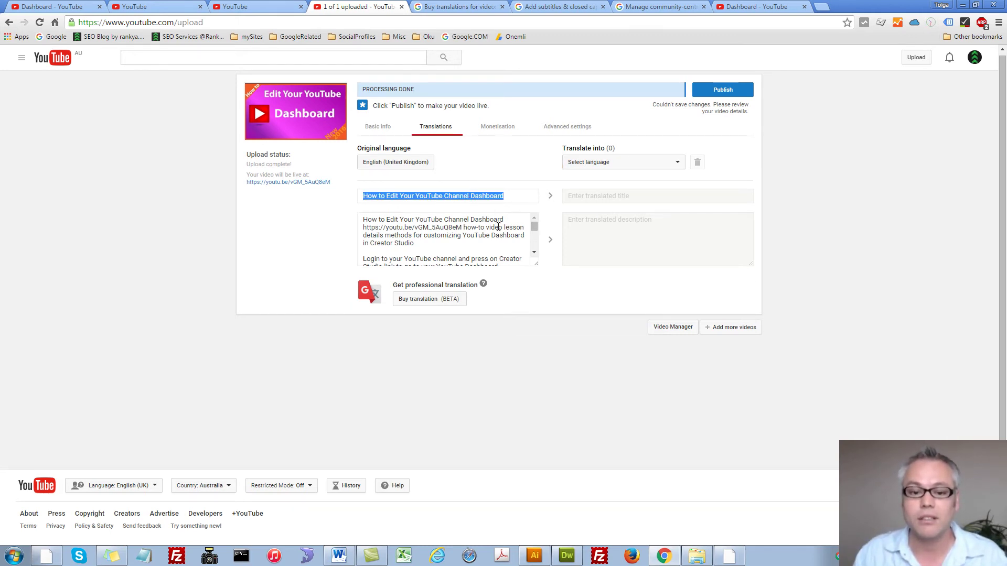
pyautogui.tripleClick(462, 231)
pyautogui.click(489, 258)
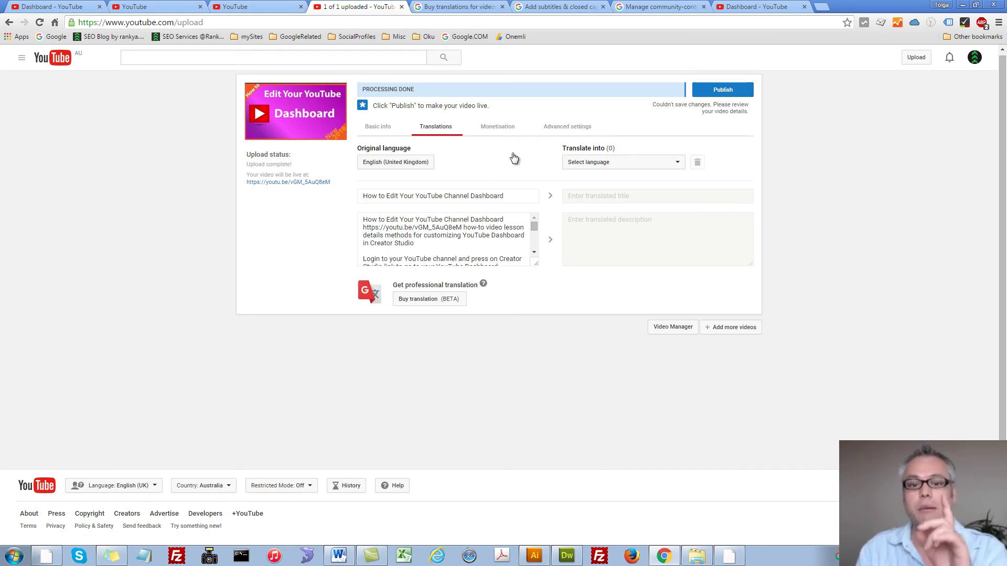
# Publish the video, pause it on its watch page, and open its Subtitles and CC page
pyautogui.click(712, 94)
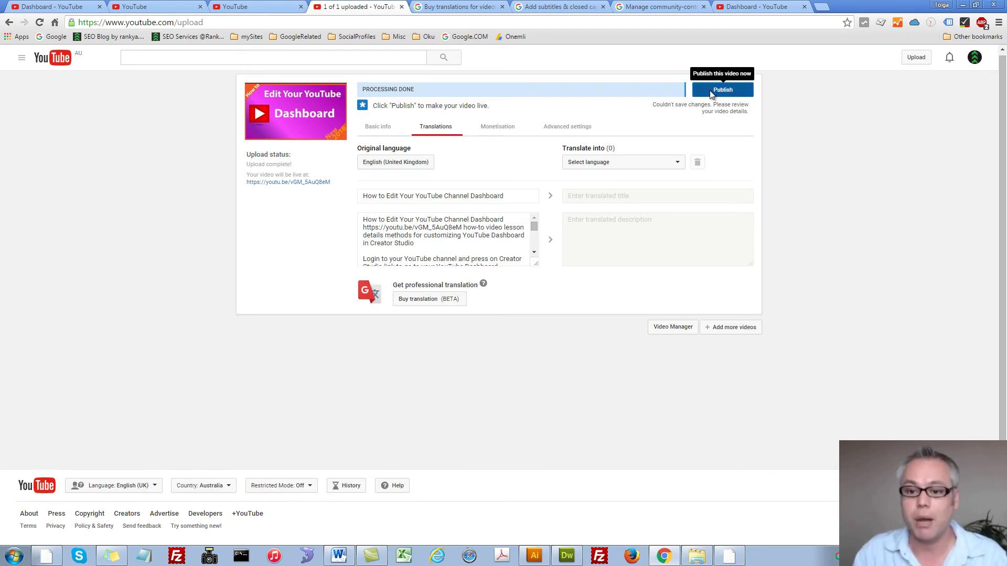
pyautogui.click(713, 92)
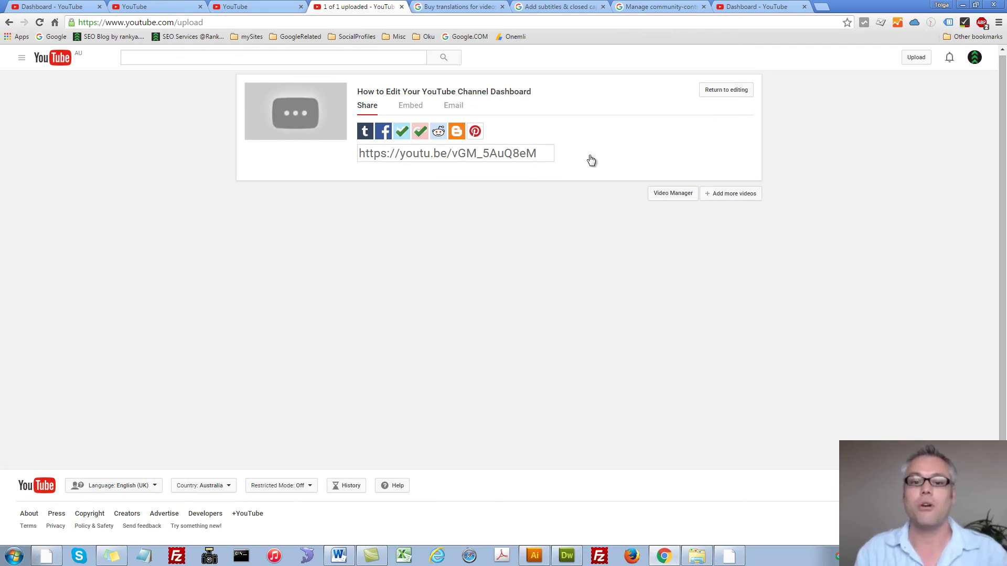
pyautogui.click(423, 92)
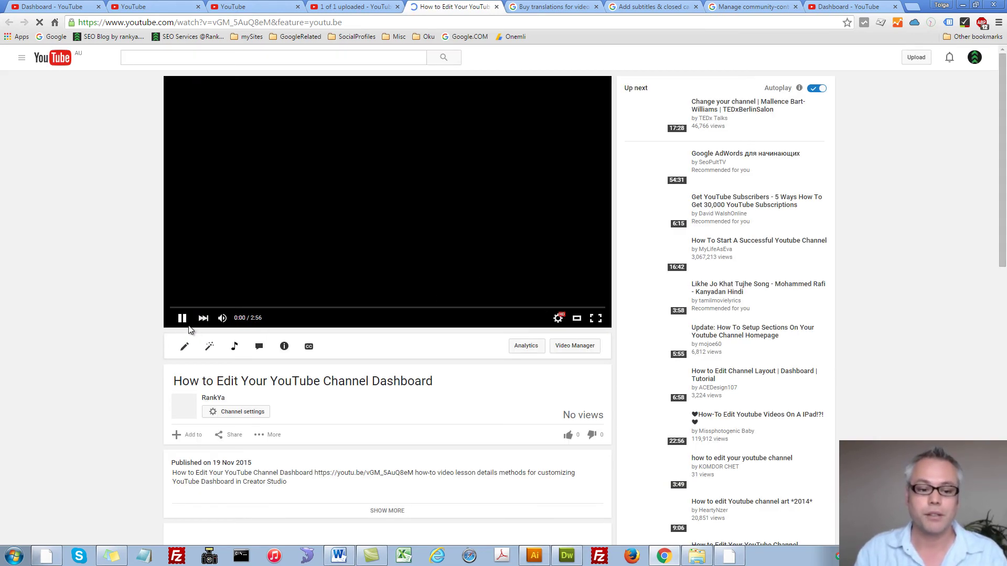
pyautogui.click(181, 318)
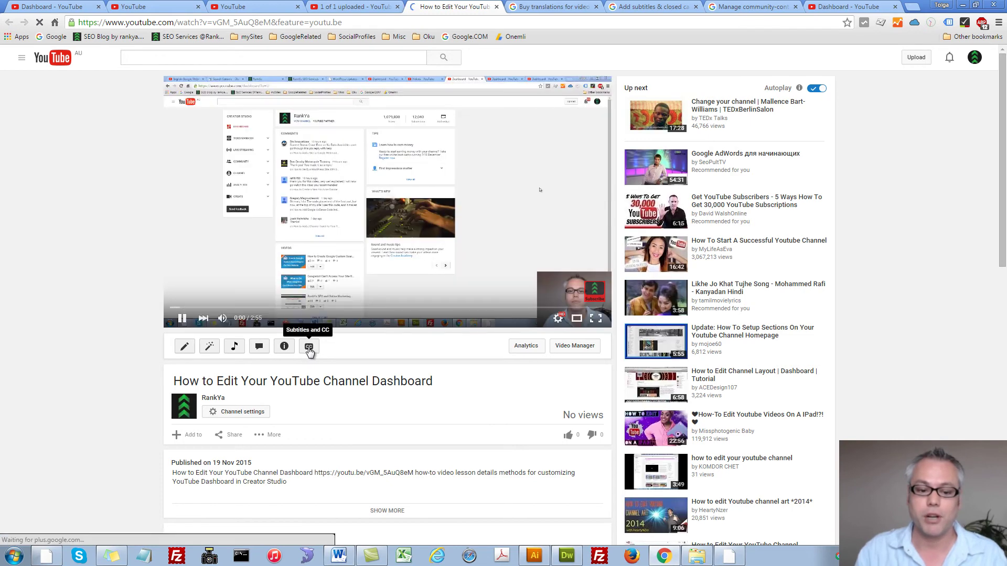
pyautogui.click(309, 347)
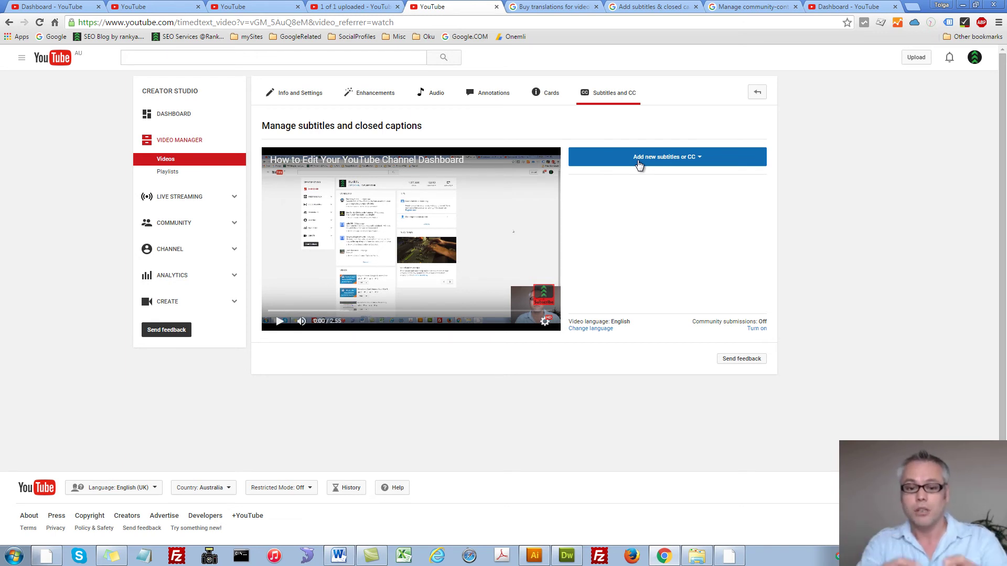
# Start new English (United Kingdom) subtitles, pause the preview, and return to the upload tab
pyautogui.click(640, 162)
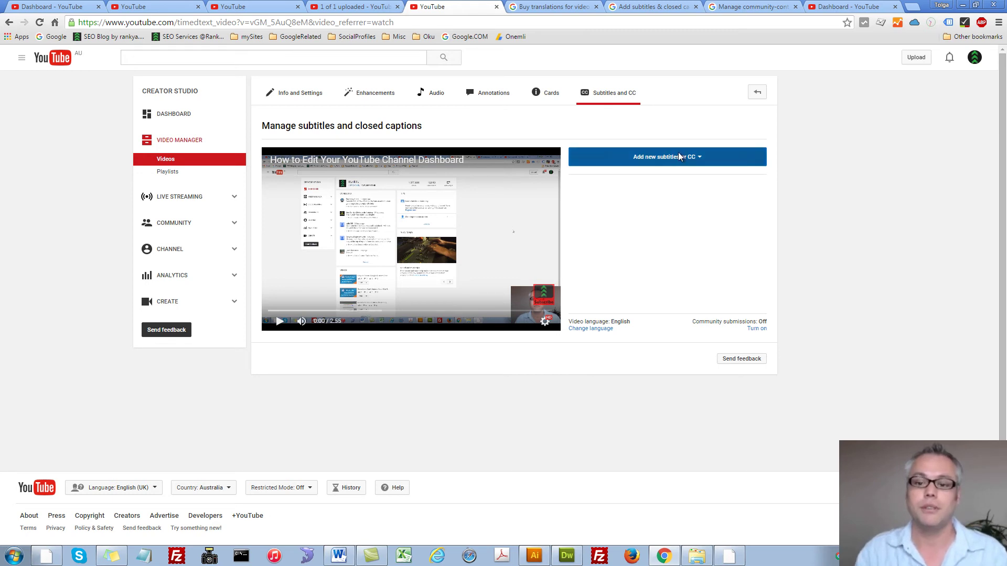
pyautogui.click(615, 216)
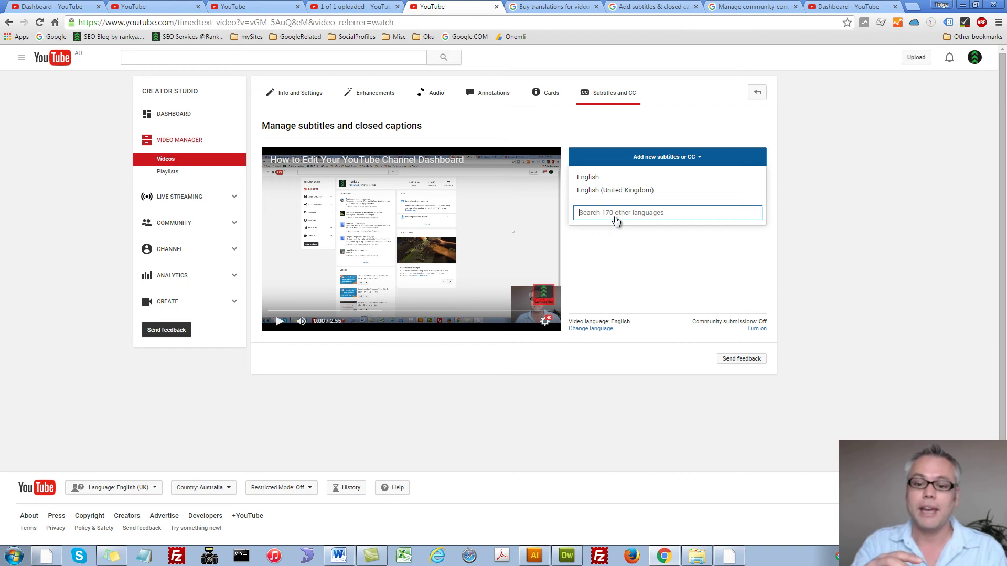
pyautogui.click(620, 177)
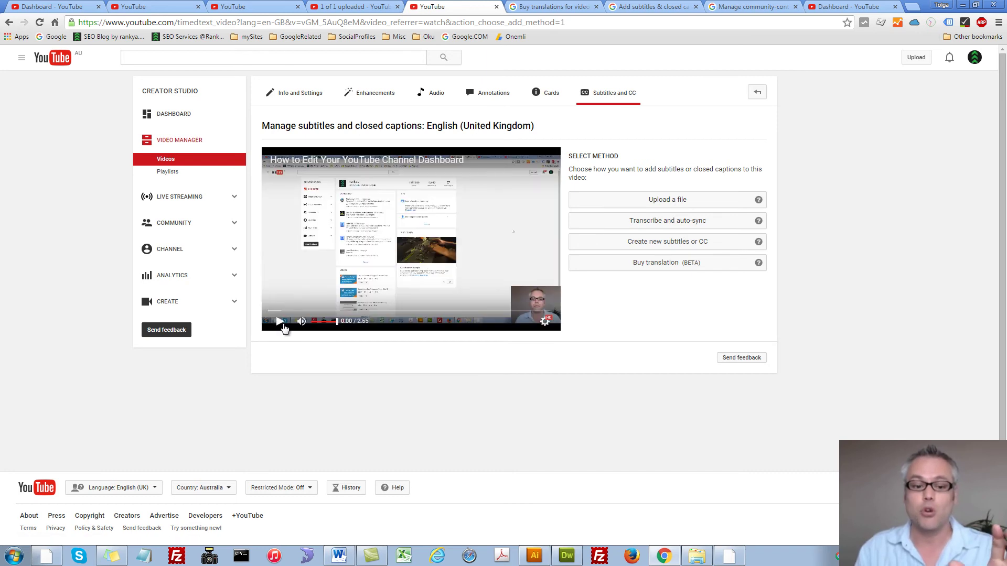
pyautogui.click(288, 329)
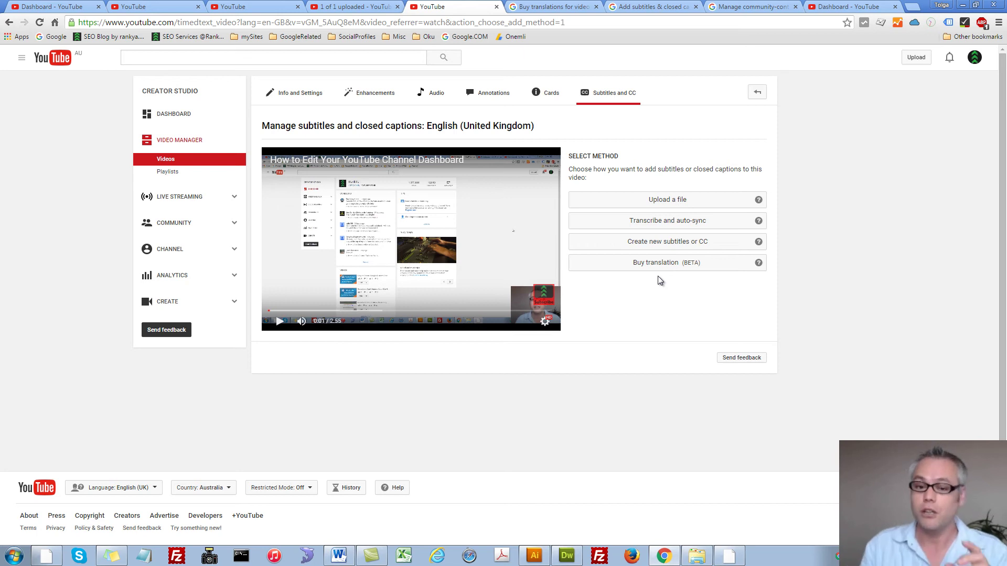
pyautogui.click(361, 7)
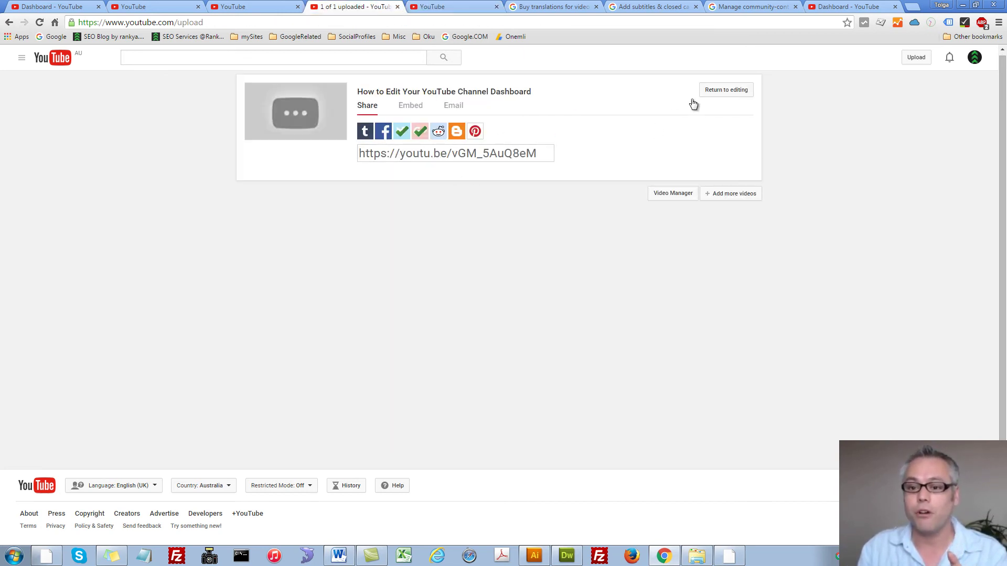
# Reopen the video's editing details, then go back to the English (UK) subtitle method choices
pyautogui.click(725, 90)
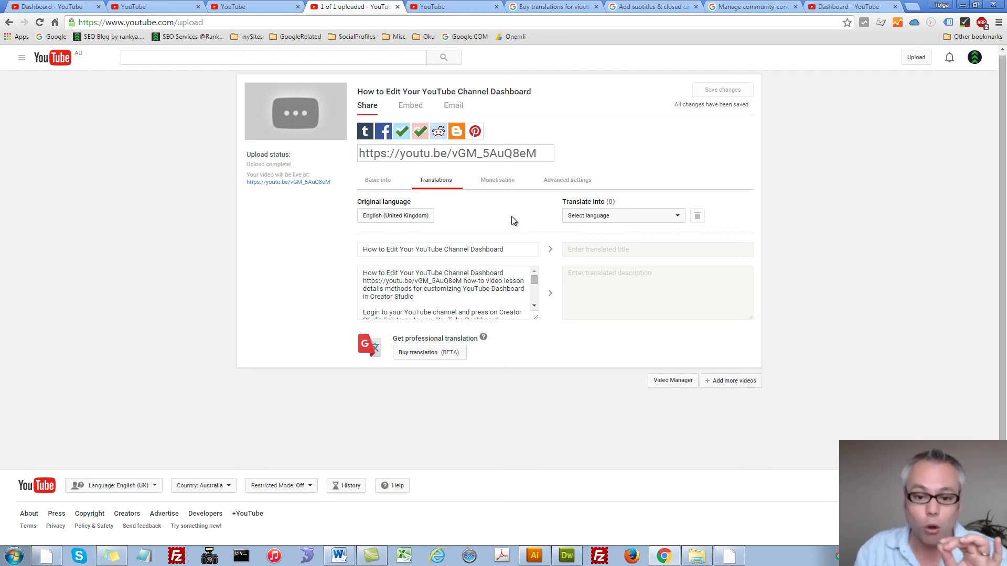
pyautogui.click(451, 7)
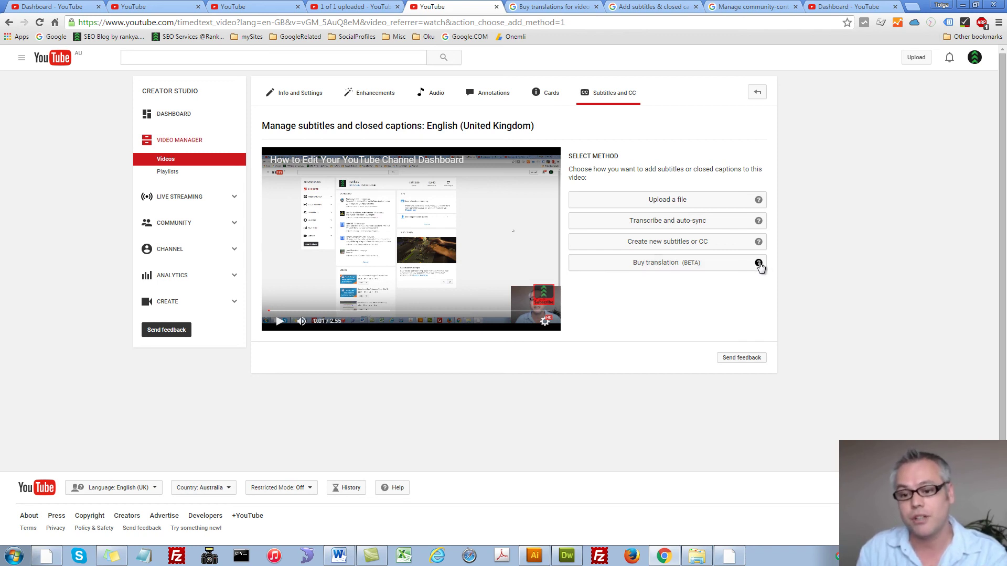
pyautogui.click(759, 264)
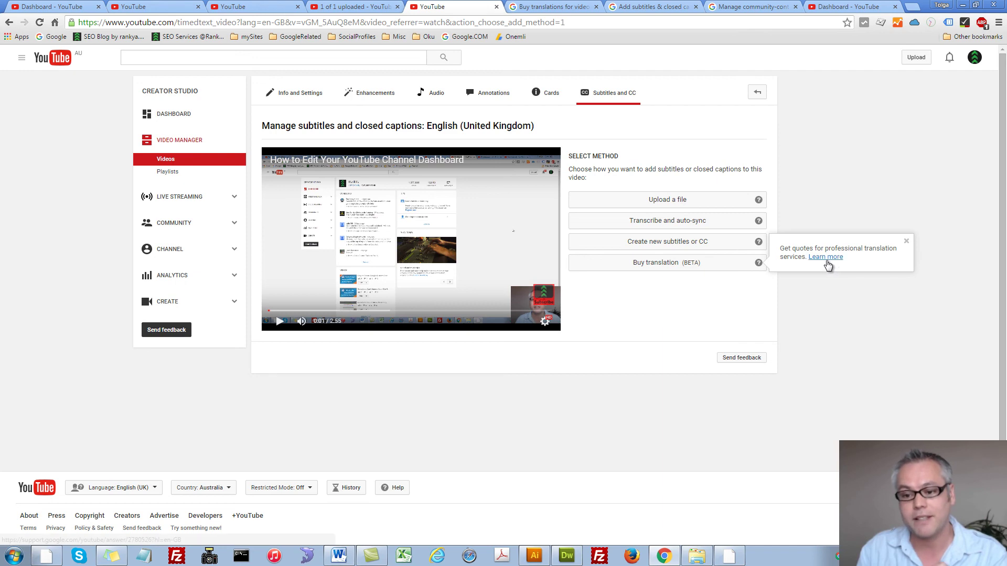
pyautogui.click(673, 269)
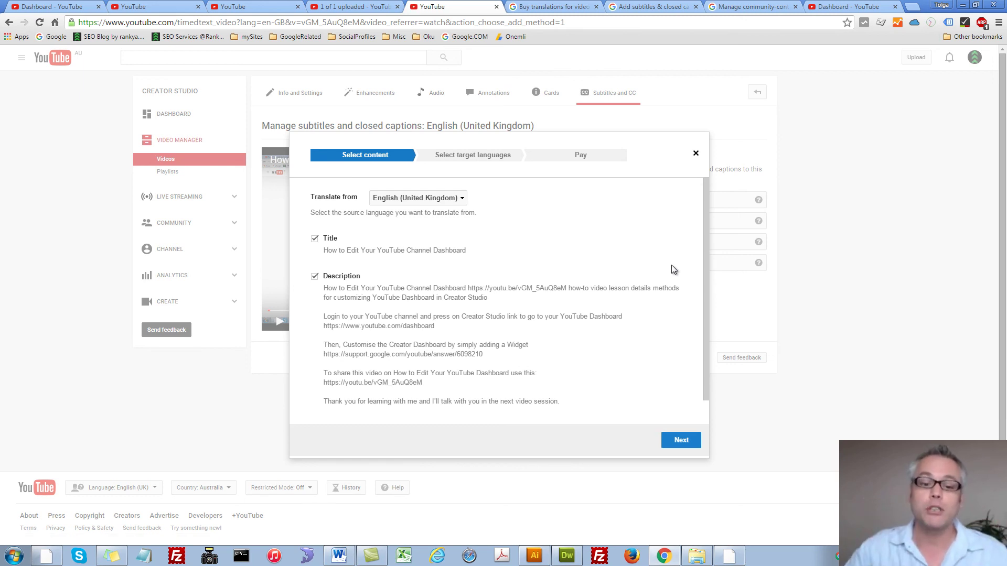
pyautogui.scroll(-1, 464, 417)
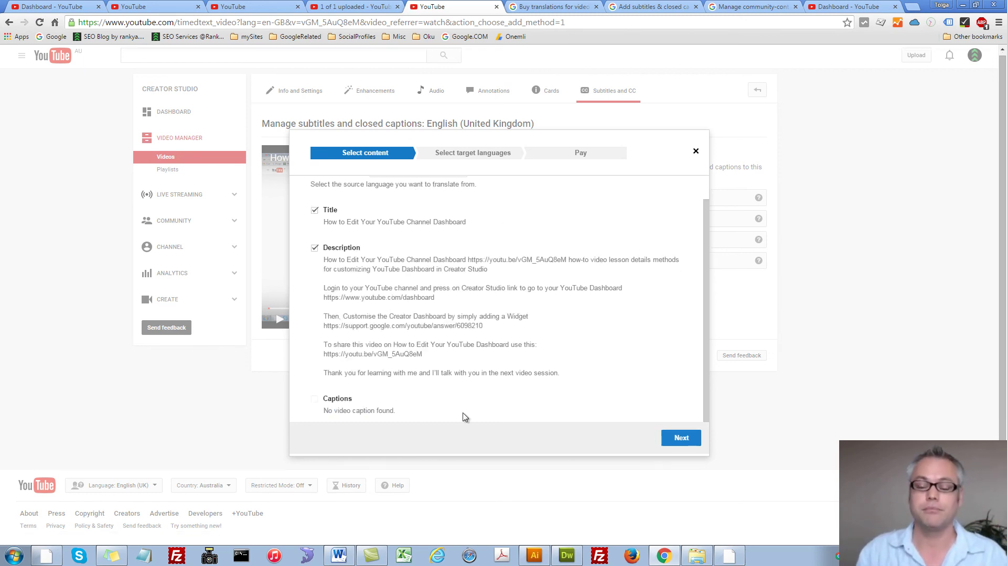
pyautogui.click(696, 153)
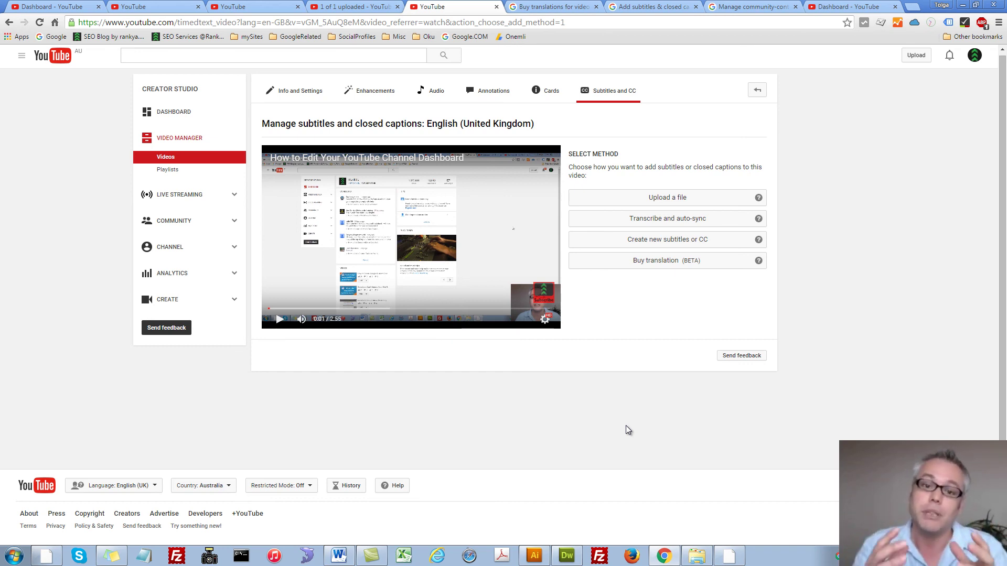
# Show the Googlebot robots.txt video's Subtitles and CC page in the third tab
pyautogui.click(263, 8)
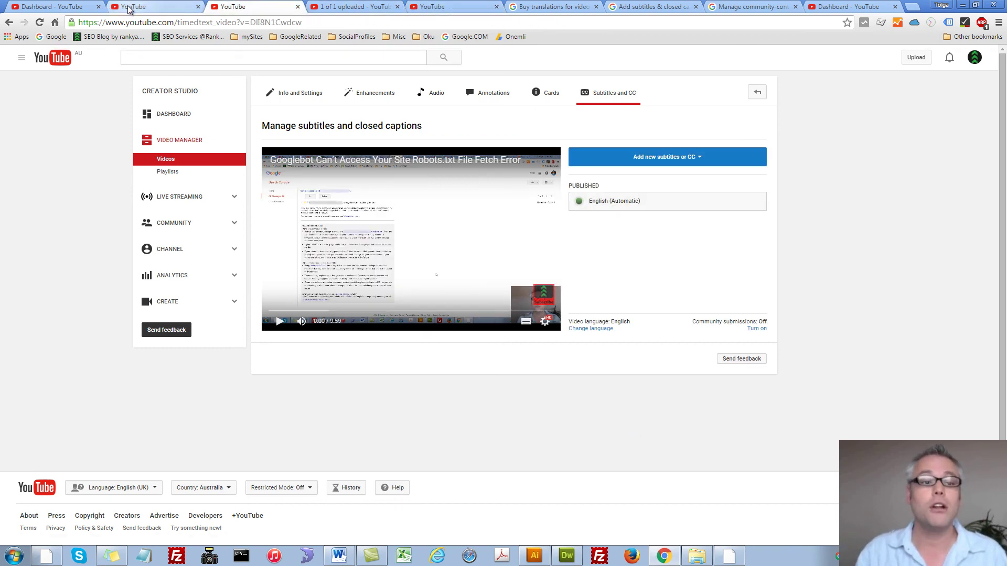